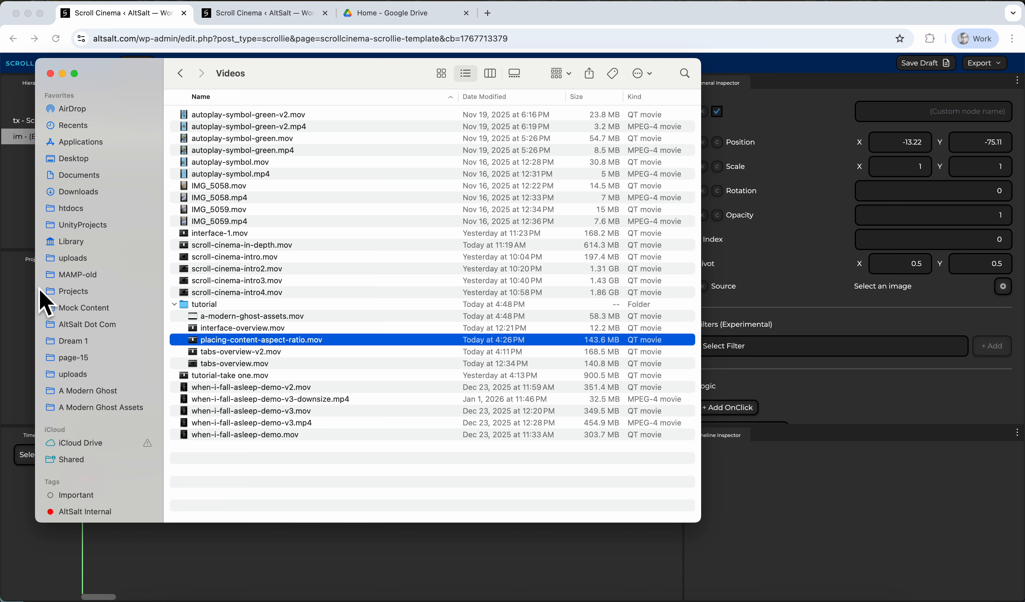
Open the images folder inside the assets of A Modern Ghost Assets in Finder, with the window moved clear of the editor's project list
{"action": "left_click", "coordinate": [110, 411]}
{"action": "left_click_drag", "start_coordinate": [271, 88], "coordinate": [631, 128]}
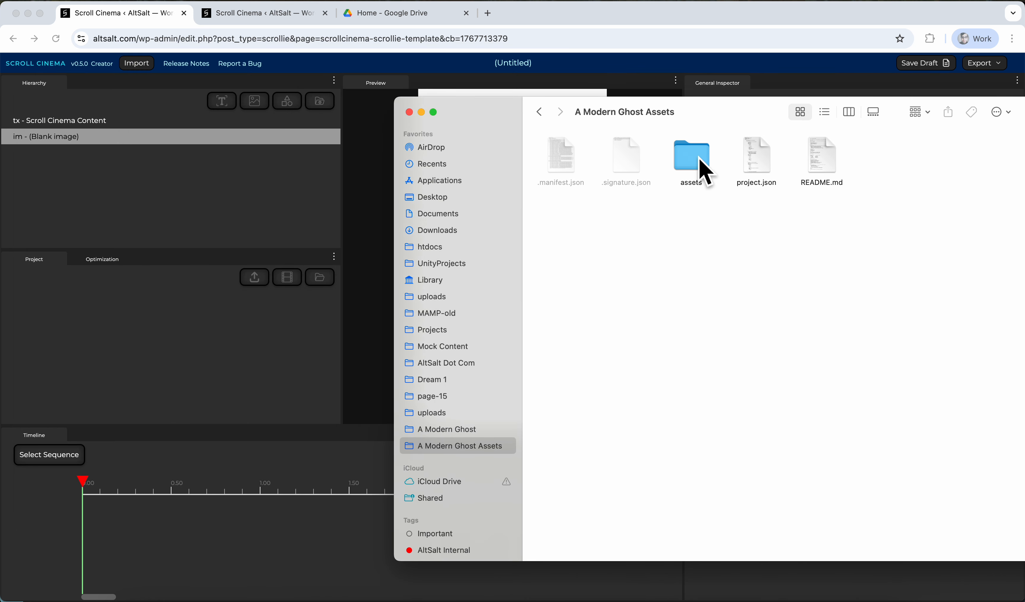
{"action": "double_click", "coordinate": [698, 165]}
{"action": "left_click", "coordinate": [686, 169]}
{"action": "double_click", "coordinate": [686, 170]}
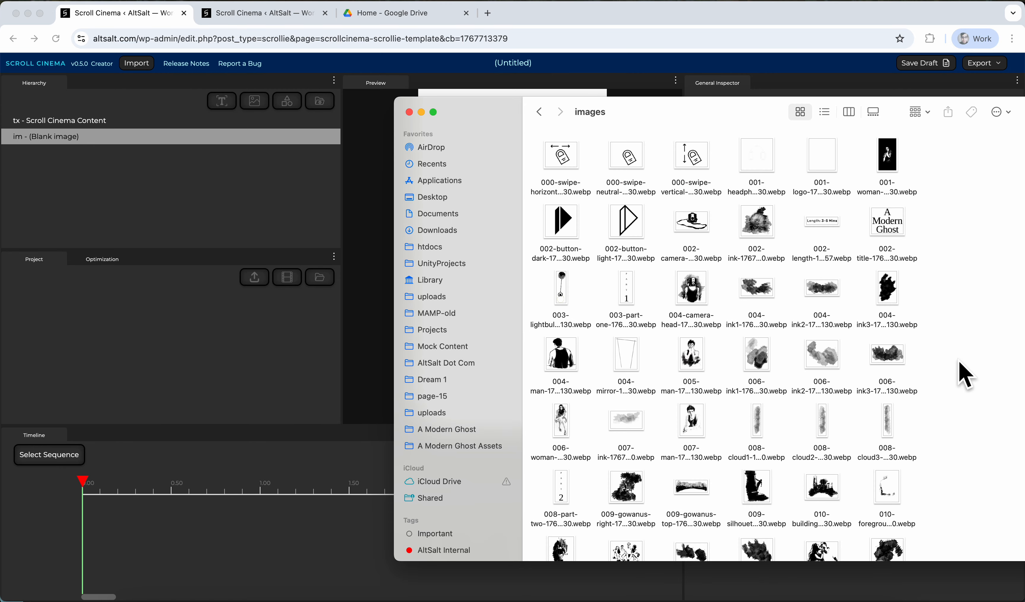
Import the images from 003-lightbulb through 006-ink3 from the Finder folder into the project's asset list
{"action": "left_click_drag", "start_coordinate": [961, 360], "coordinate": [541, 271]}
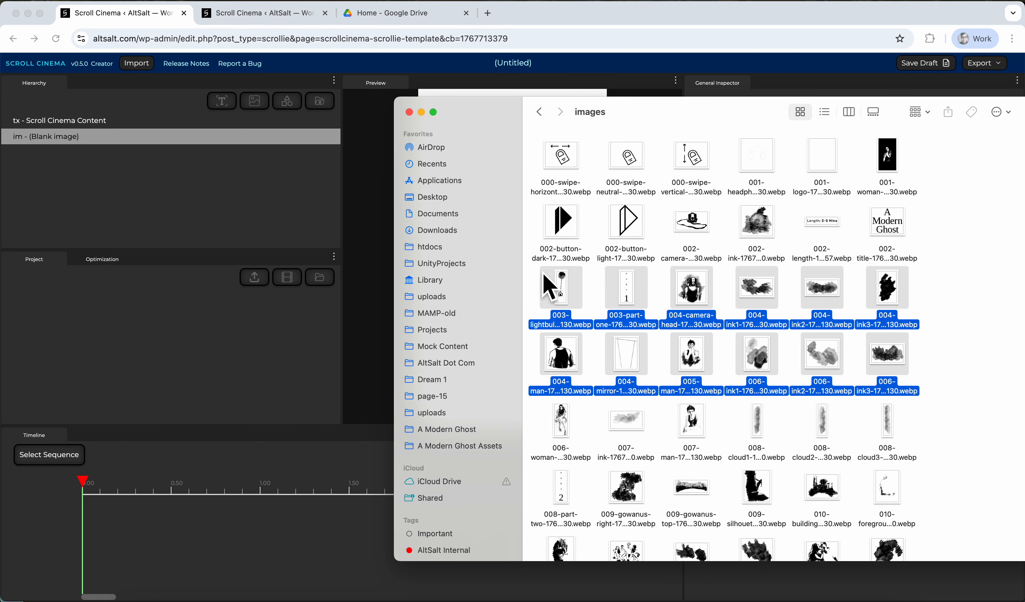
{"action": "mouse_move", "coordinate": [565, 307]}
{"action": "left_mouse_down"}
{"action": "mouse_move", "coordinate": [522, 311]}
{"action": "mouse_move", "coordinate": [584, 309]}
{"action": "left_mouse_up"}
{"action": "left_click_drag", "start_coordinate": [927, 396], "coordinate": [194, 336]}
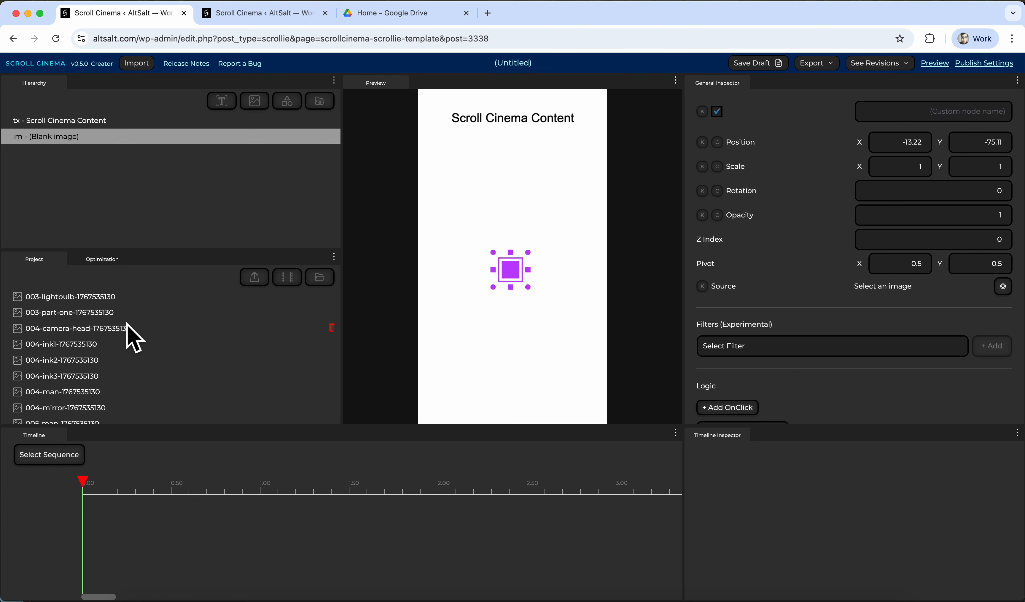
Preview the imported 004-camera-head image and look through the full list of project images
{"action": "left_click", "coordinate": [142, 328]}
{"action": "scroll", "coordinate": [143, 366], "scroll_direction": "down", "scroll_amount": 3}
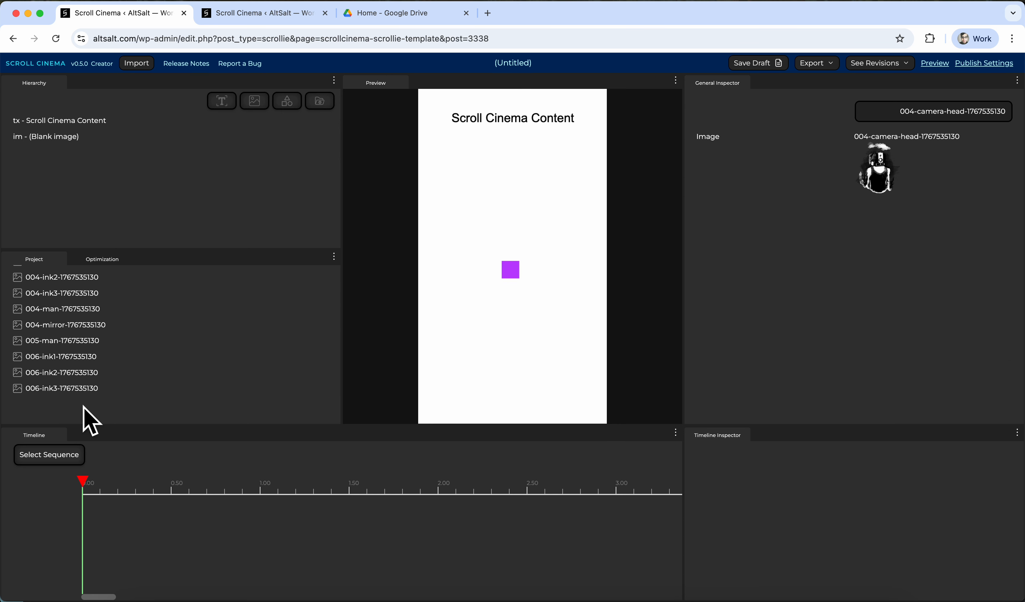
{"action": "scroll", "coordinate": [86, 410], "scroll_direction": "up", "scroll_amount": 3}
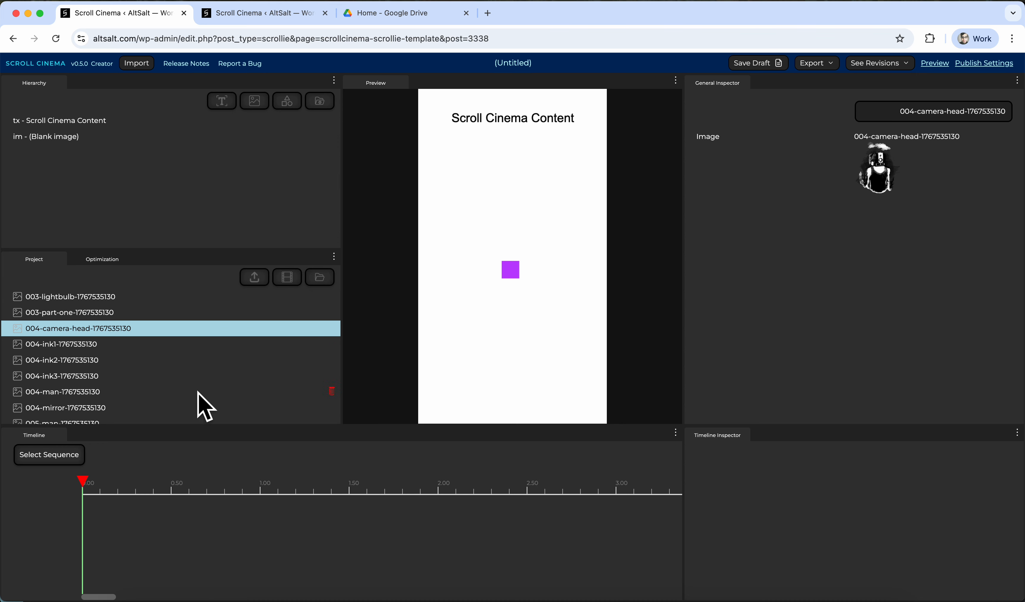
{"action": "scroll", "coordinate": [202, 407], "scroll_direction": "down", "scroll_amount": 3}
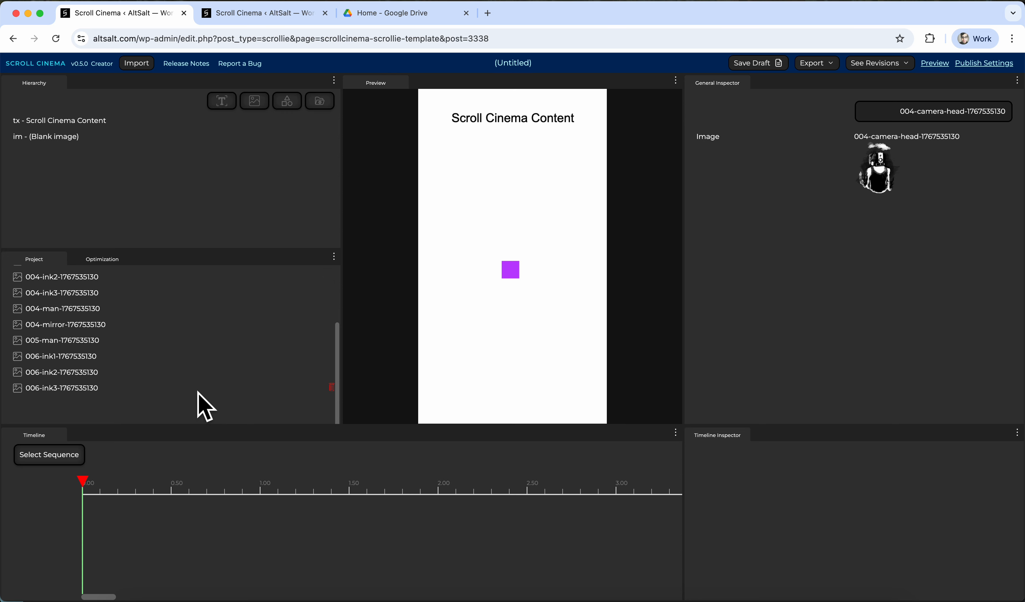
{"action": "scroll", "coordinate": [184, 376], "scroll_direction": "up", "scroll_amount": 3}
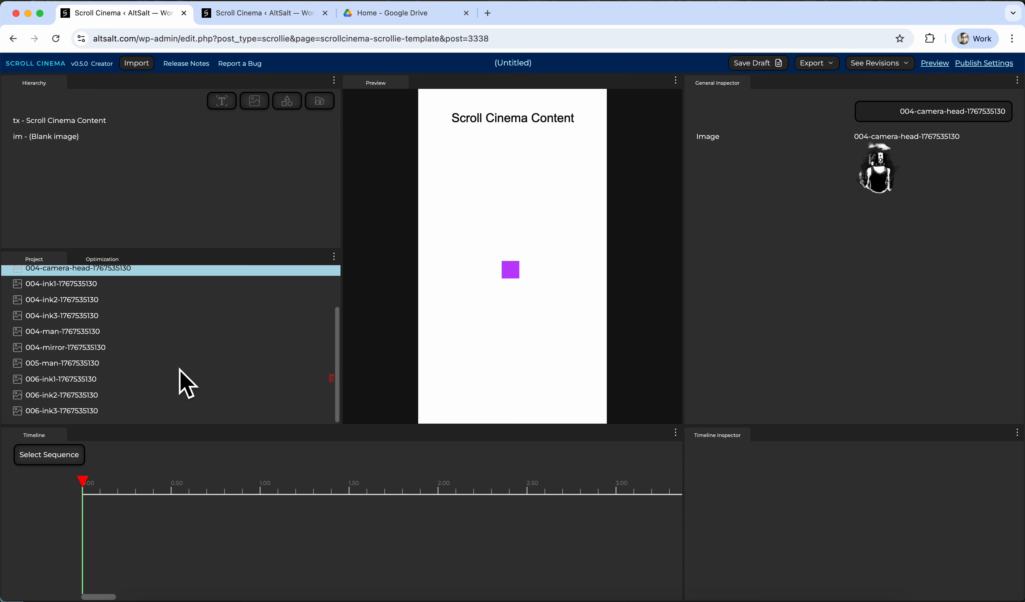
{"action": "scroll", "coordinate": [156, 407], "scroll_direction": "down", "scroll_amount": 3}
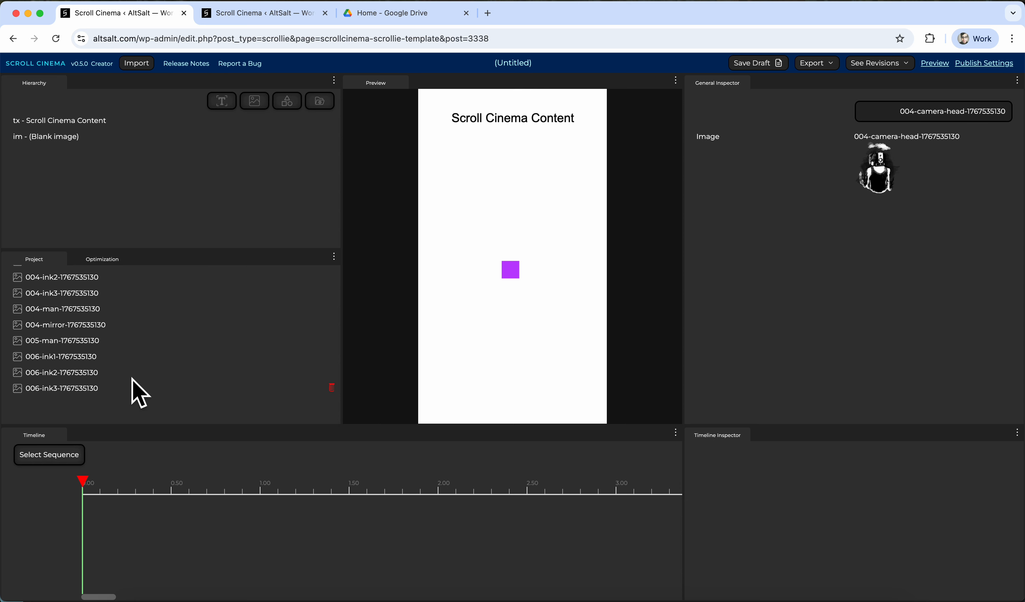
{"action": "scroll", "coordinate": [137, 383], "scroll_direction": "up", "scroll_amount": 3}
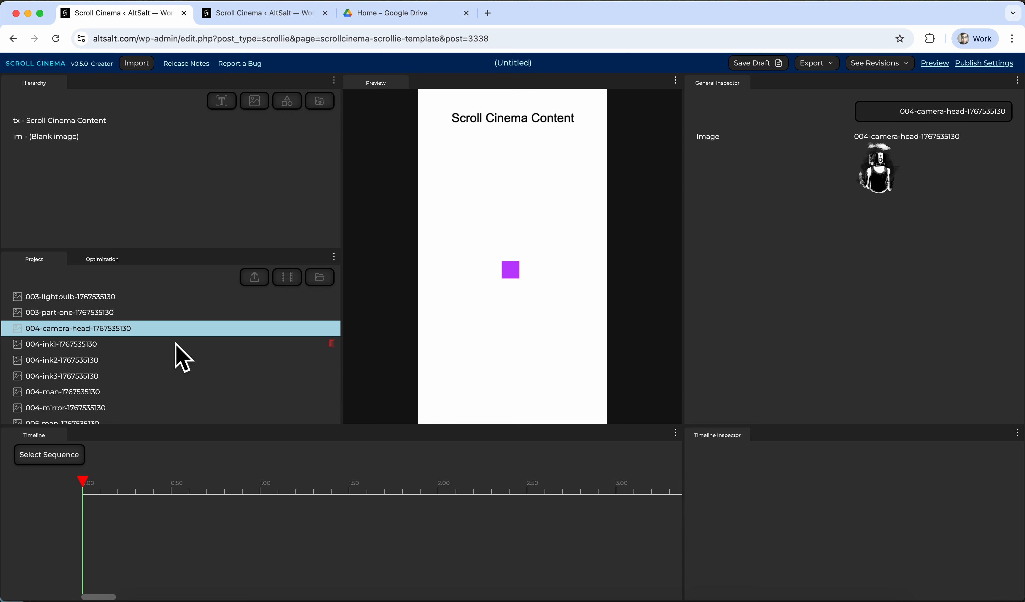
Set the blank image's source to 003-lightbulb and enlarge it to about 1.36 scale at about X 208.6, Y 89.29
{"action": "left_click", "coordinate": [80, 136]}
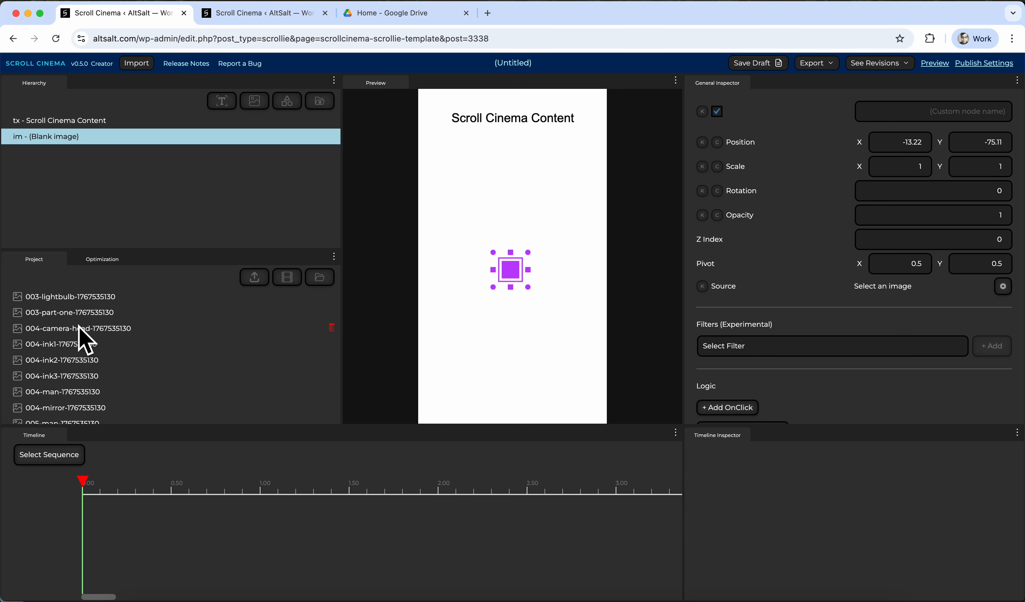
{"action": "left_click", "coordinate": [1002, 287]}
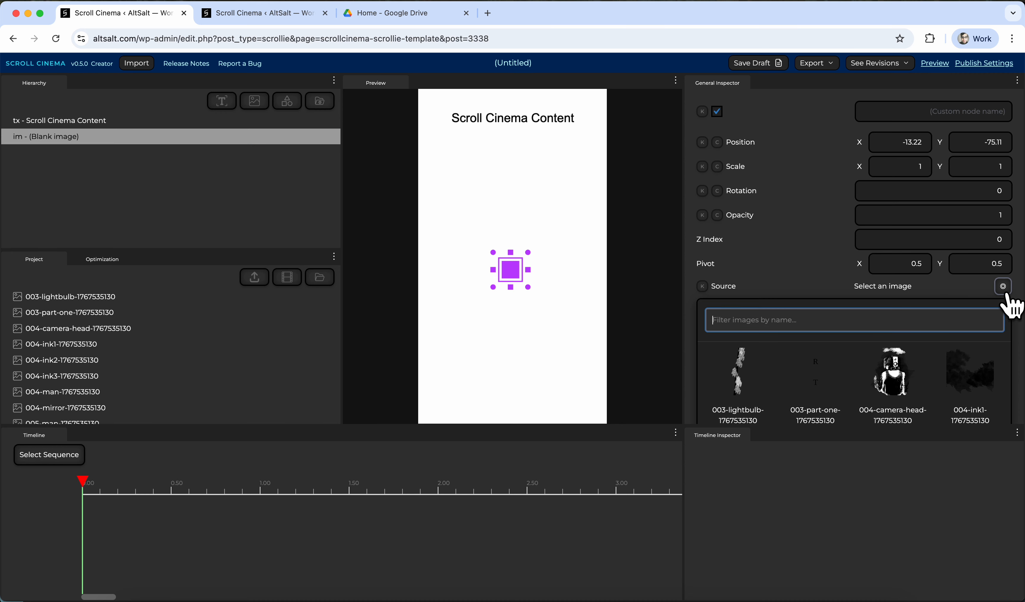
{"action": "scroll", "coordinate": [822, 377], "scroll_direction": "down", "scroll_amount": 1}
{"action": "scroll", "coordinate": [824, 378], "scroll_direction": "up", "scroll_amount": 2}
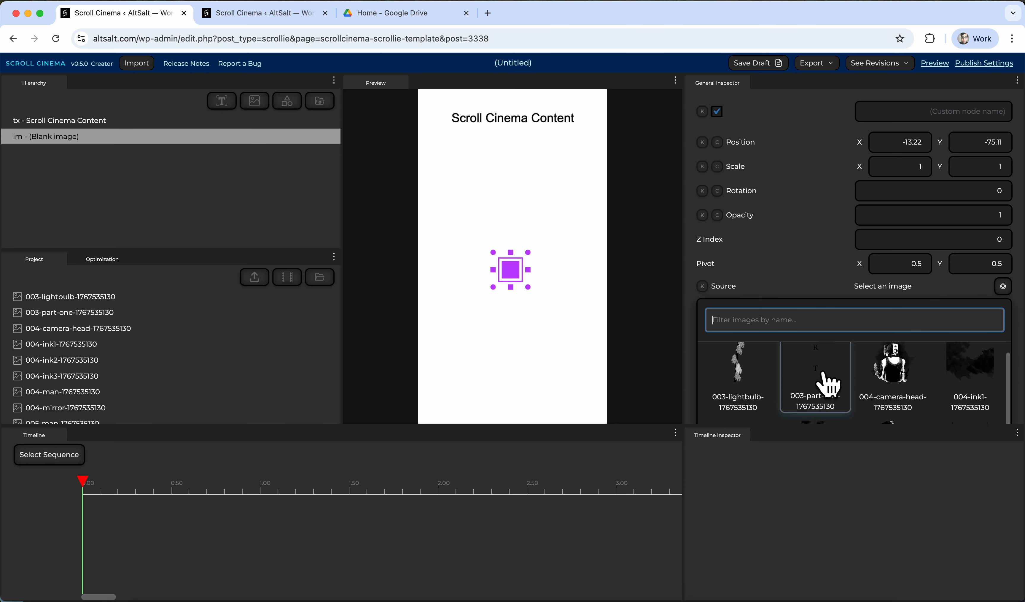
{"action": "left_click", "coordinate": [727, 355]}
{"action": "left_click_drag", "start_coordinate": [512, 306], "coordinate": [546, 248]}
{"action": "left_click_drag", "start_coordinate": [495, 271], "coordinate": [475, 272]}
{"action": "left_click_drag", "start_coordinate": [563, 294], "coordinate": [569, 313]}
Delete the Scroll Cinema Content text from the scene hierarchy
{"action": "left_click", "coordinate": [158, 122]}
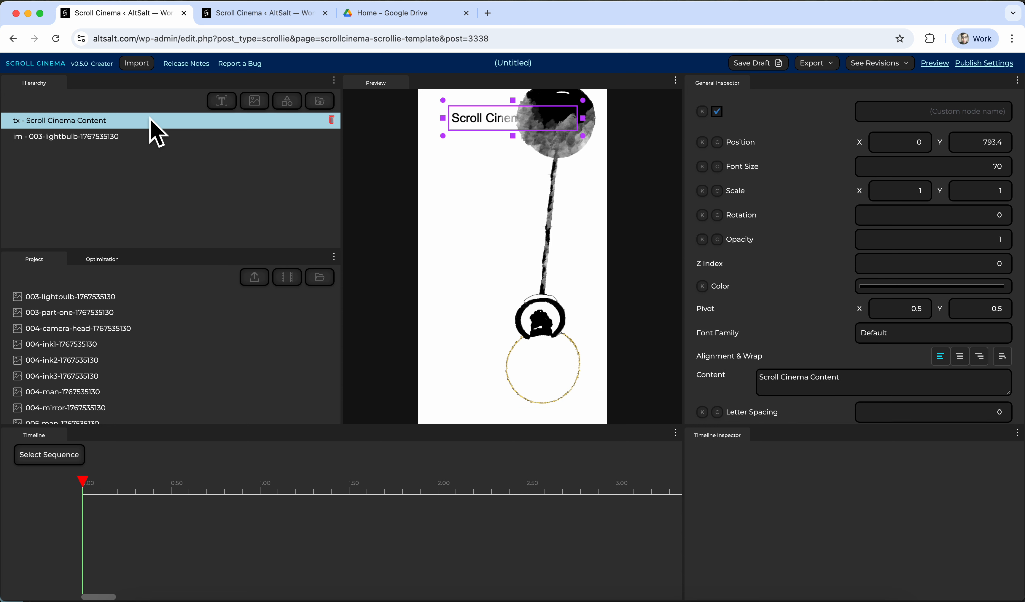
{"action": "left_click", "coordinate": [331, 119]}
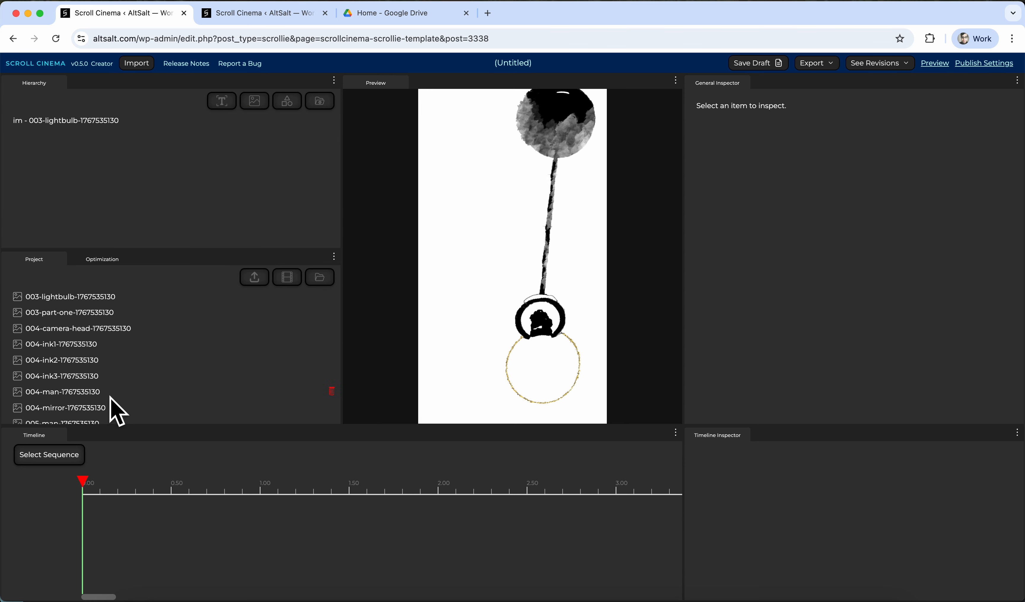
Add the 003-part-one image to the scene, placed at about X -222.97, Y 204.08 and shrunk to about 0.49 scale
{"action": "left_click", "coordinate": [115, 328]}
{"action": "left_click_drag", "start_coordinate": [111, 313], "coordinate": [125, 166]}
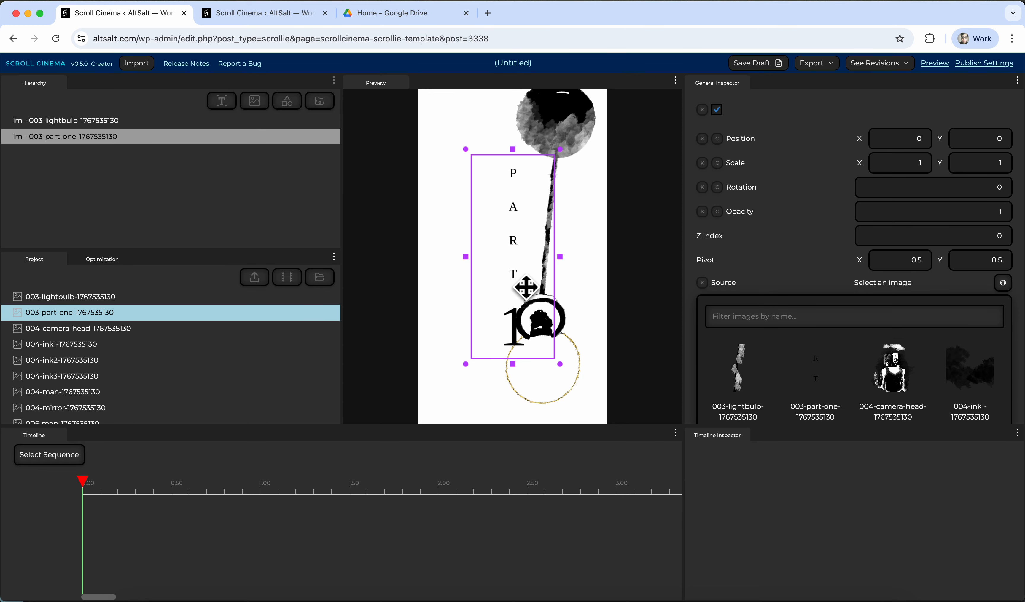
{"action": "left_click_drag", "start_coordinate": [525, 285], "coordinate": [489, 253]}
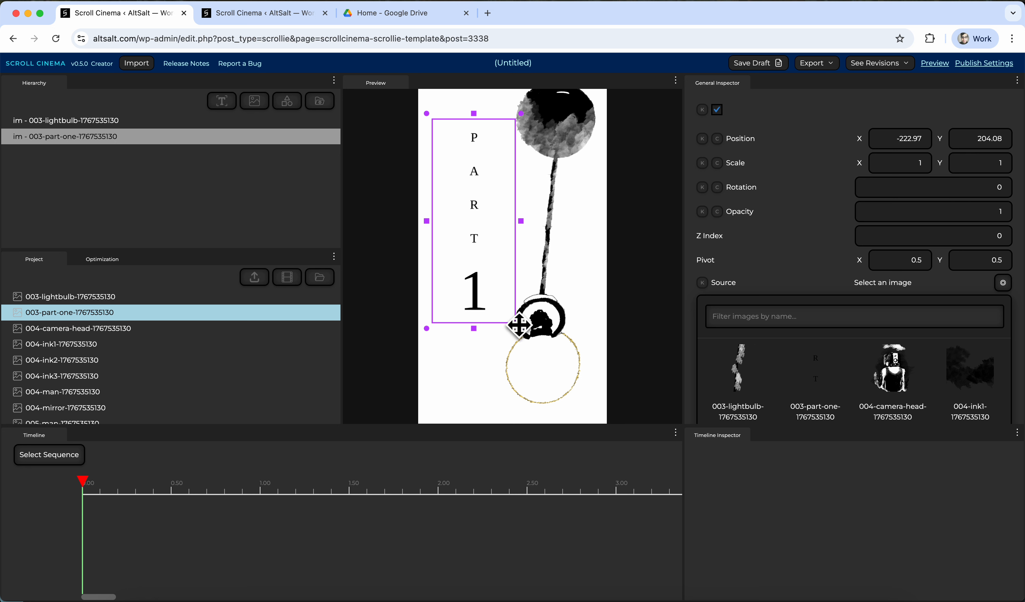
{"action": "left_click_drag", "start_coordinate": [507, 335], "coordinate": [499, 232]}
Enlarge the 003-lightbulb image slightly in the preview
{"action": "left_click", "coordinate": [138, 120]}
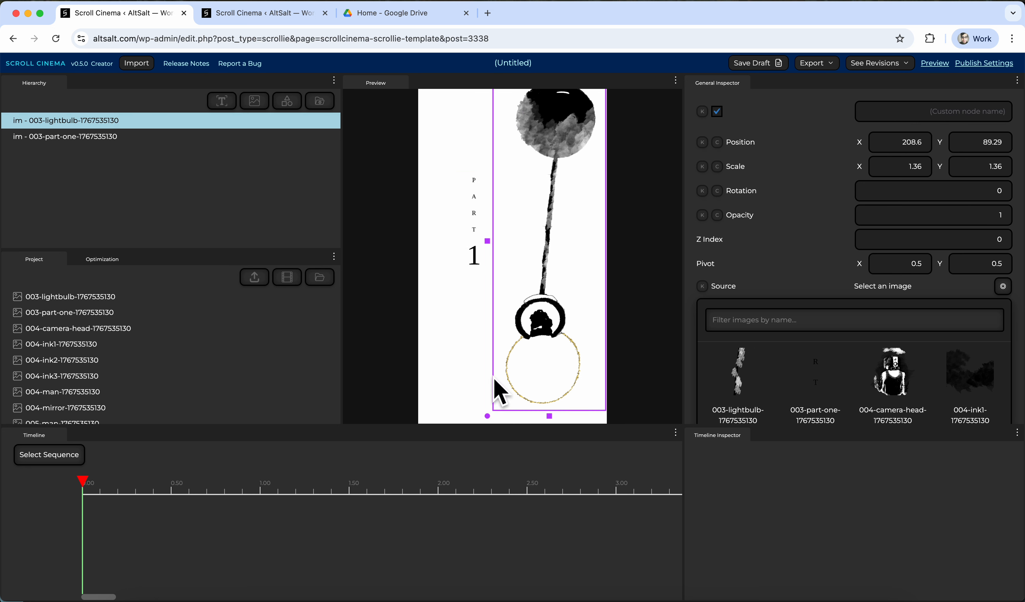
{"action": "left_click_drag", "start_coordinate": [505, 391], "coordinate": [487, 389]}
Enlarge the 003-part-one image to about 0.62 scale and reposition it in the blank area beside the lightbulb
{"action": "left_click", "coordinate": [478, 222]}
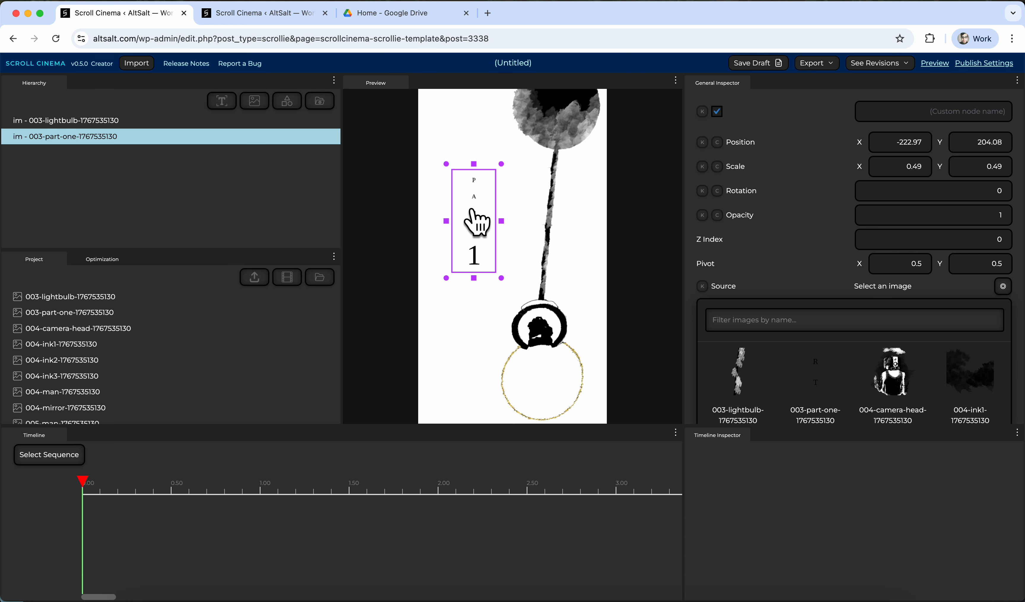
{"action": "left_click_drag", "start_coordinate": [478, 222], "coordinate": [465, 222]}
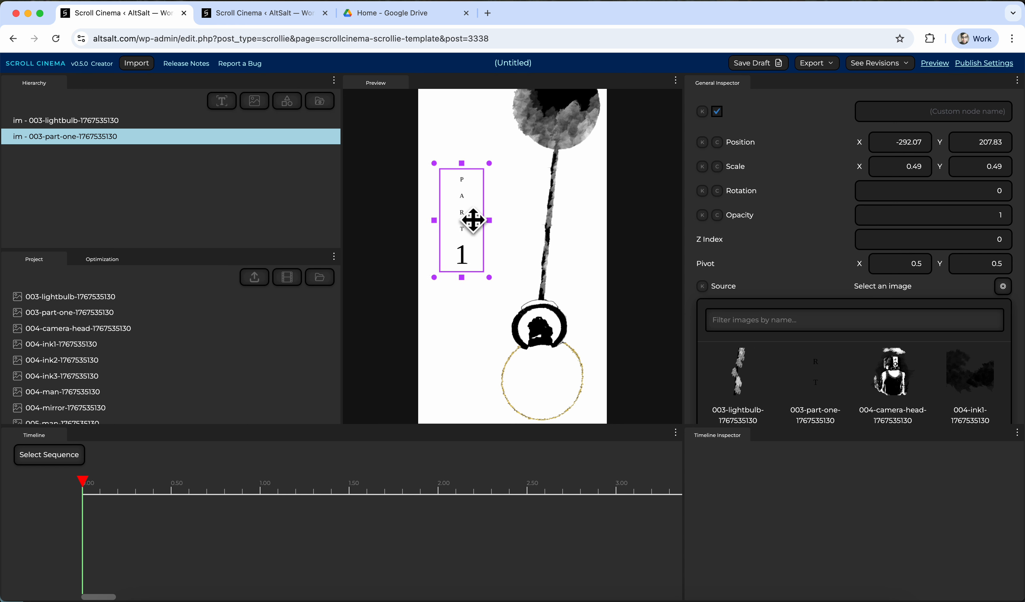
{"action": "left_click_drag", "start_coordinate": [461, 278], "coordinate": [451, 295]}
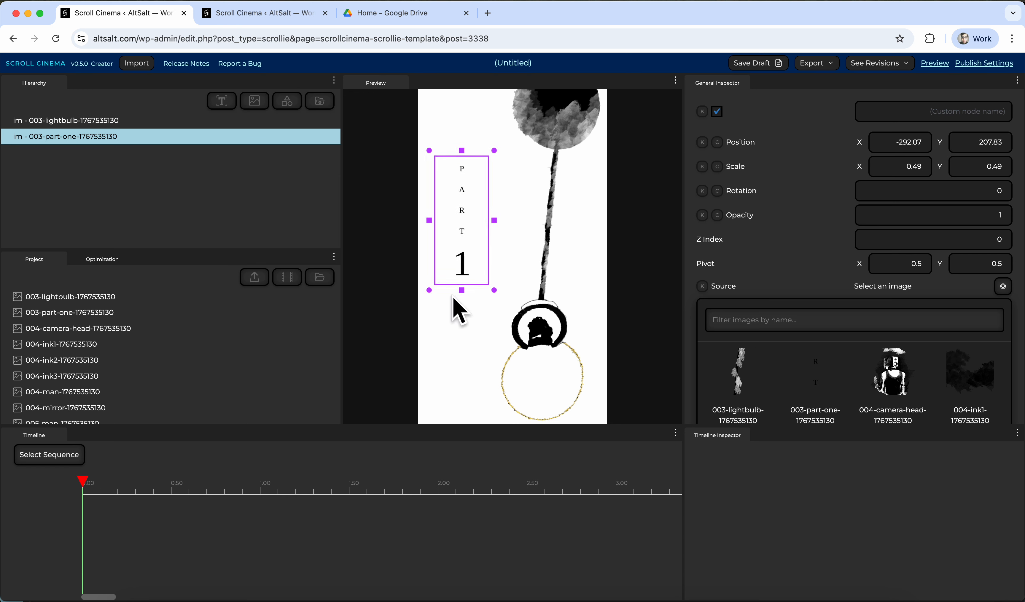
{"action": "left_click_drag", "start_coordinate": [468, 249], "coordinate": [475, 261]}
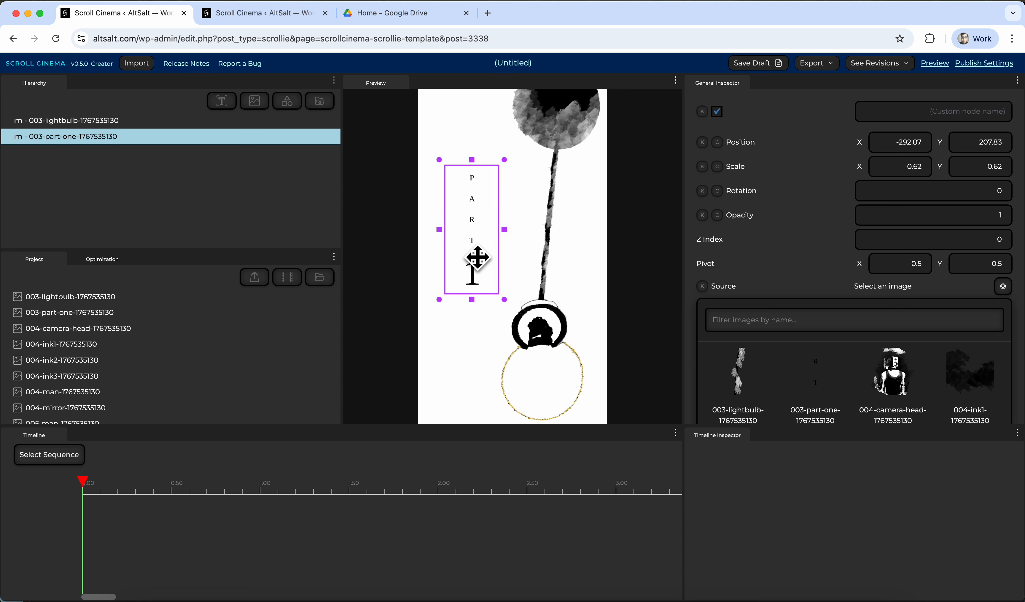
{"action": "left_click", "coordinate": [247, 232]}
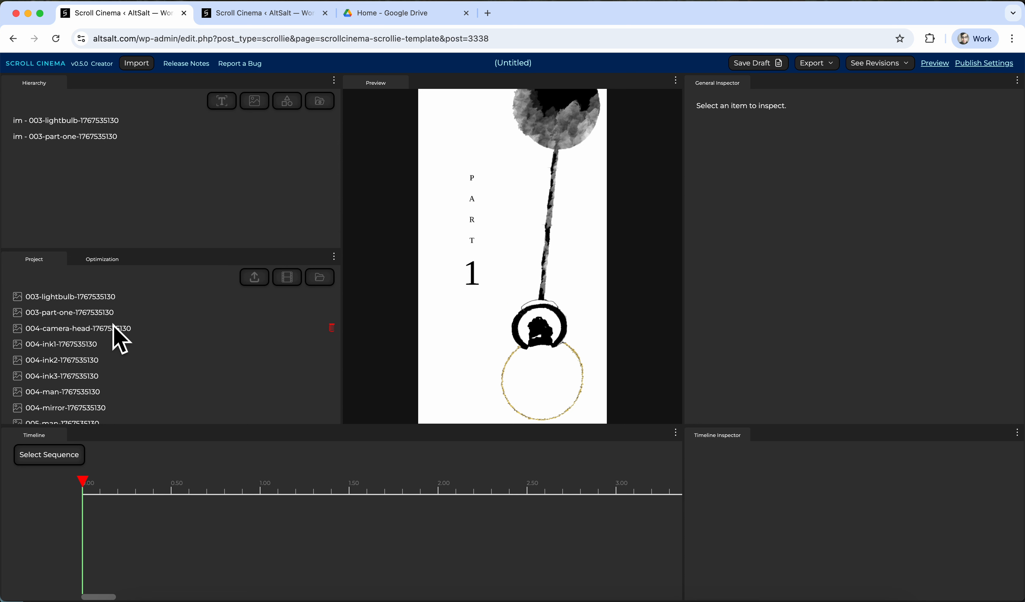
Preview several project images, including 004-ink2, 006-ink2, 004-ink1 and 003-part-one
{"action": "left_click", "coordinate": [132, 361]}
{"action": "scroll", "coordinate": [137, 364], "scroll_direction": "down", "scroll_amount": 2}
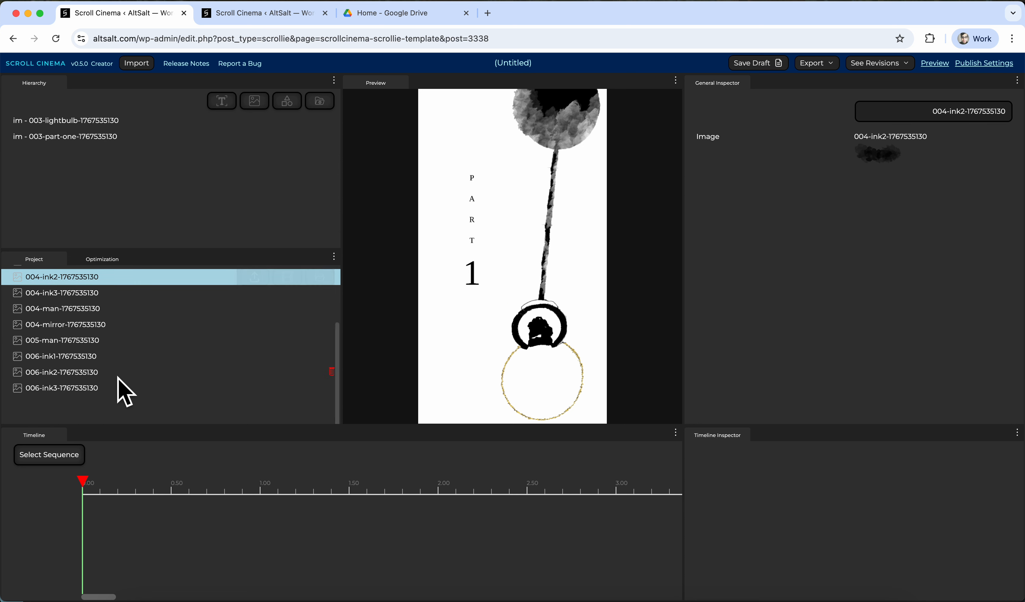
{"action": "left_click", "coordinate": [126, 373]}
{"action": "scroll", "coordinate": [132, 379], "scroll_direction": "up", "scroll_amount": 3}
{"action": "left_click", "coordinate": [129, 343]}
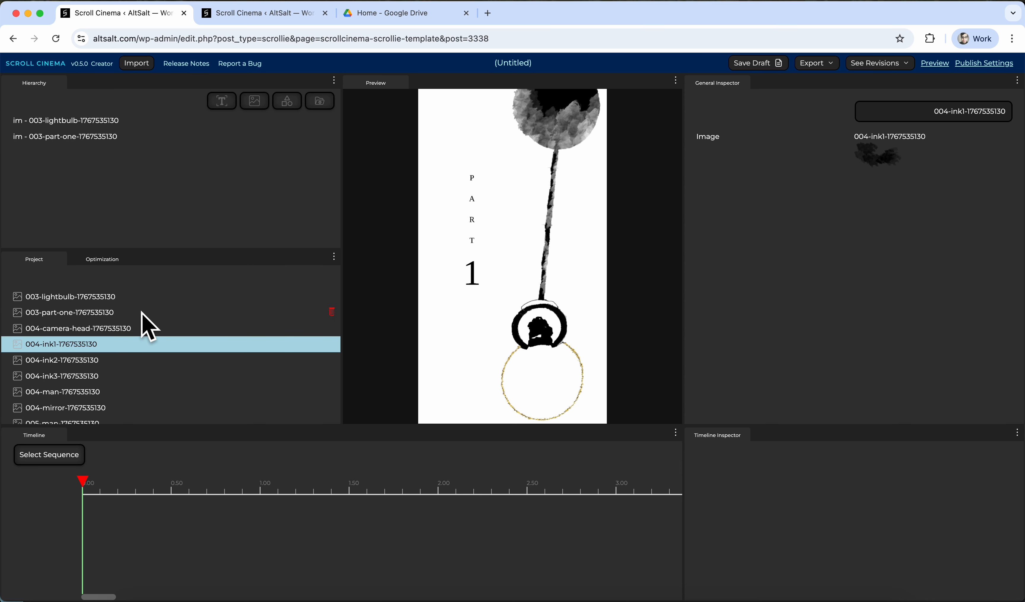
{"action": "left_click", "coordinate": [136, 314]}
Group all the imported project images, from 003-lightbulb to 006-ink3, into a new folder
{"action": "left_click", "coordinate": [145, 297]}
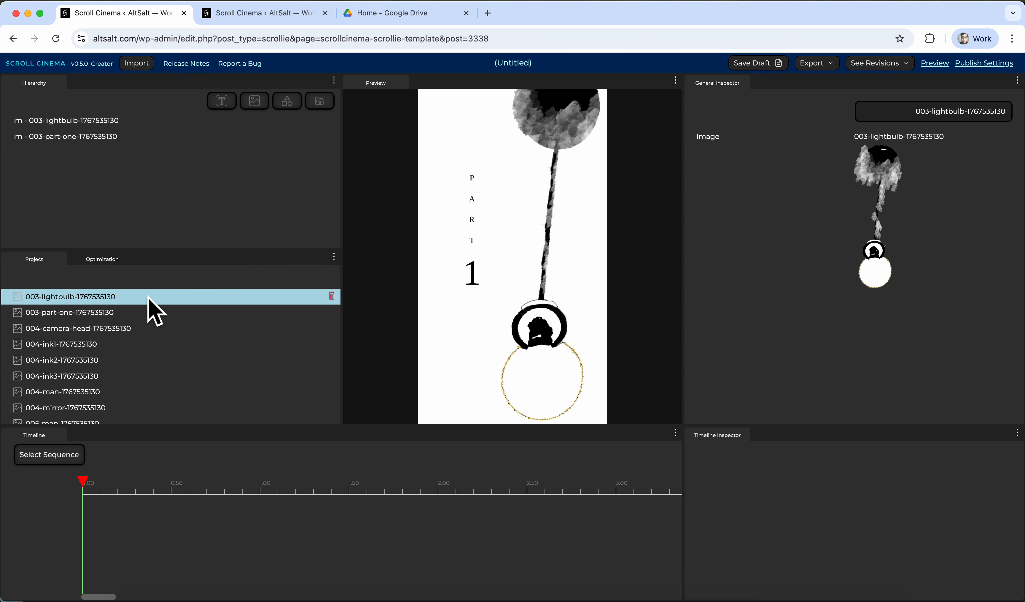
{"action": "scroll", "coordinate": [132, 356], "scroll_direction": "down", "scroll_amount": 3}
{"action": "left_click", "coordinate": [122, 397], "text": "shift"}
{"action": "scroll", "coordinate": [149, 385], "scroll_direction": "up", "scroll_amount": 3}
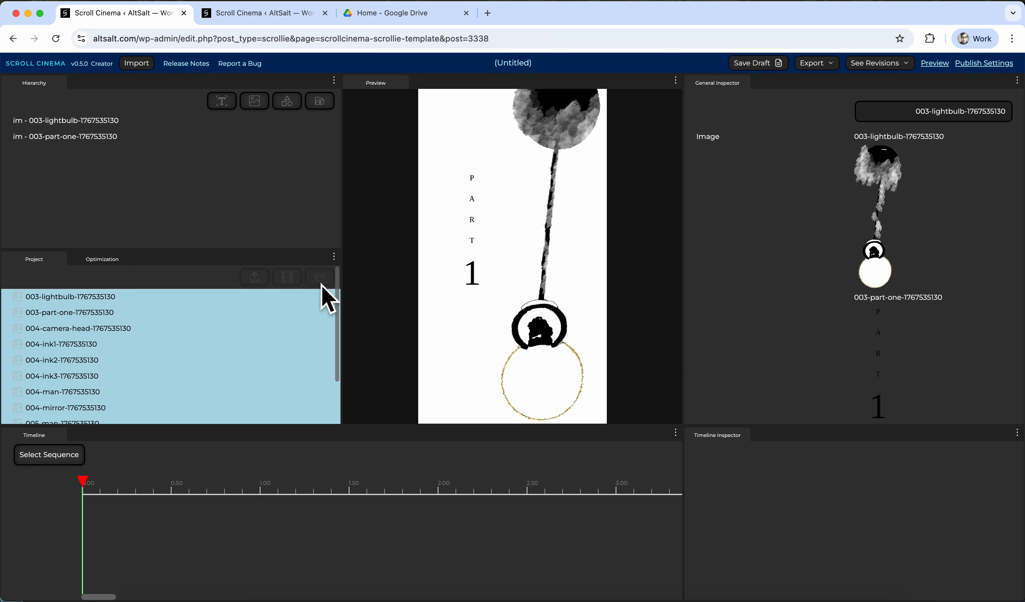
{"action": "left_click", "coordinate": [320, 277]}
Rename the new project folder to Artwork and collapse it
{"action": "left_click", "coordinate": [79, 295]}
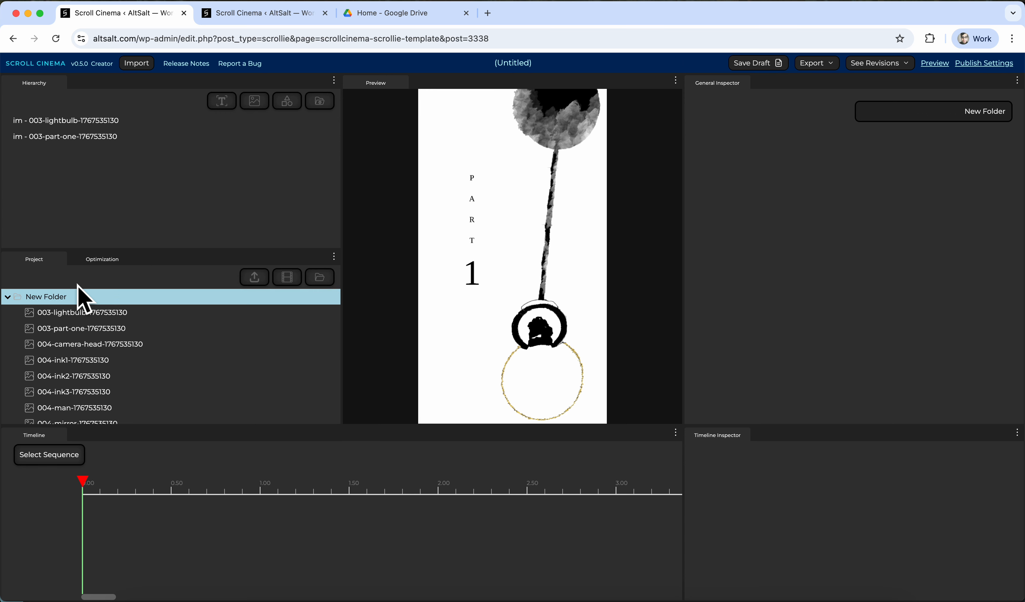
{"action": "double_click", "coordinate": [69, 301]}
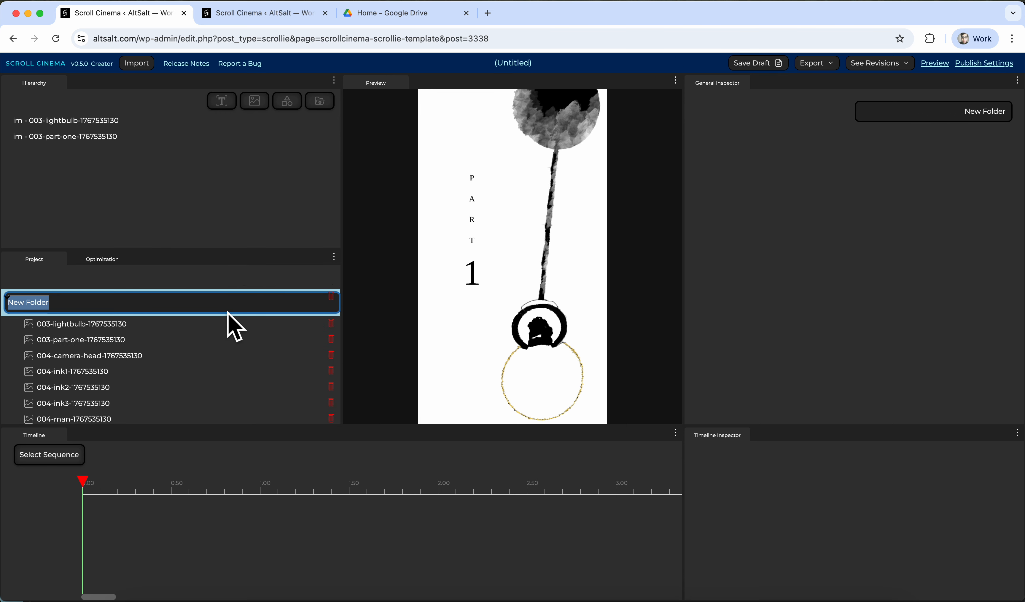
{"action": "type", "text": "A"}
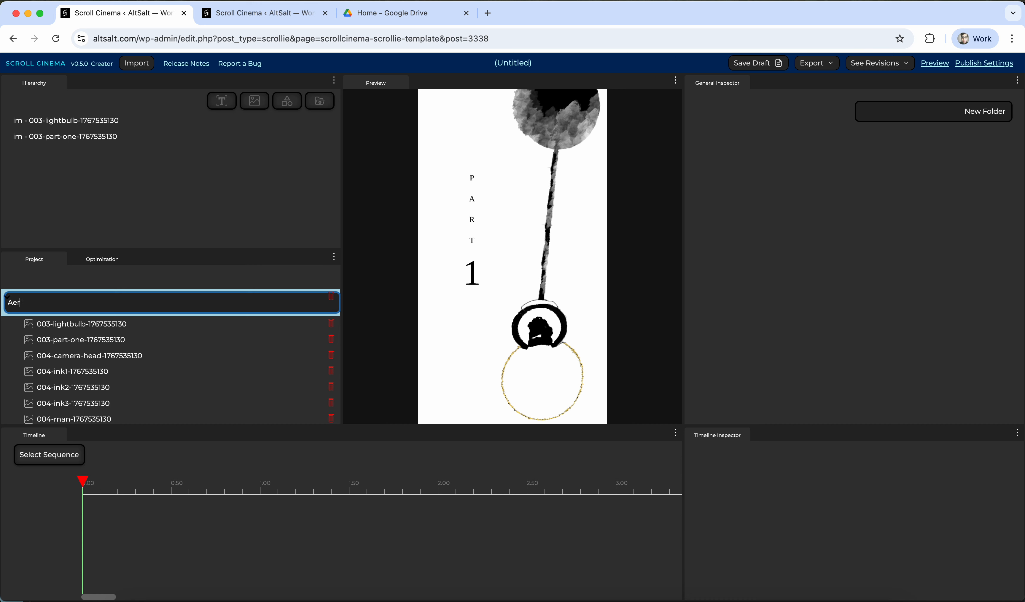
{"action": "type", "text": "rtwork"}
{"action": "key", "text": "Return"}
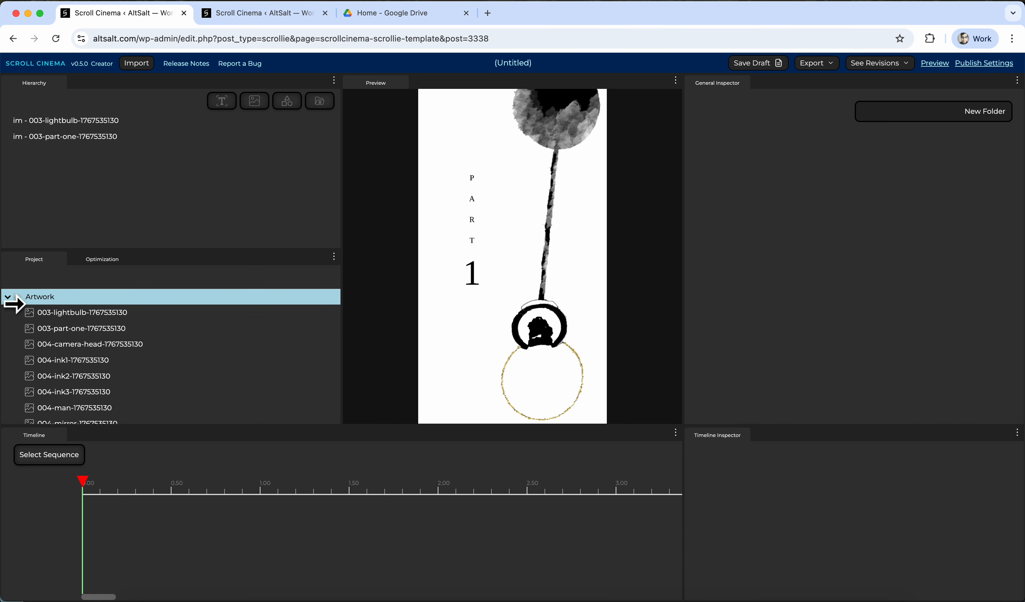
{"action": "left_click", "coordinate": [6, 298]}
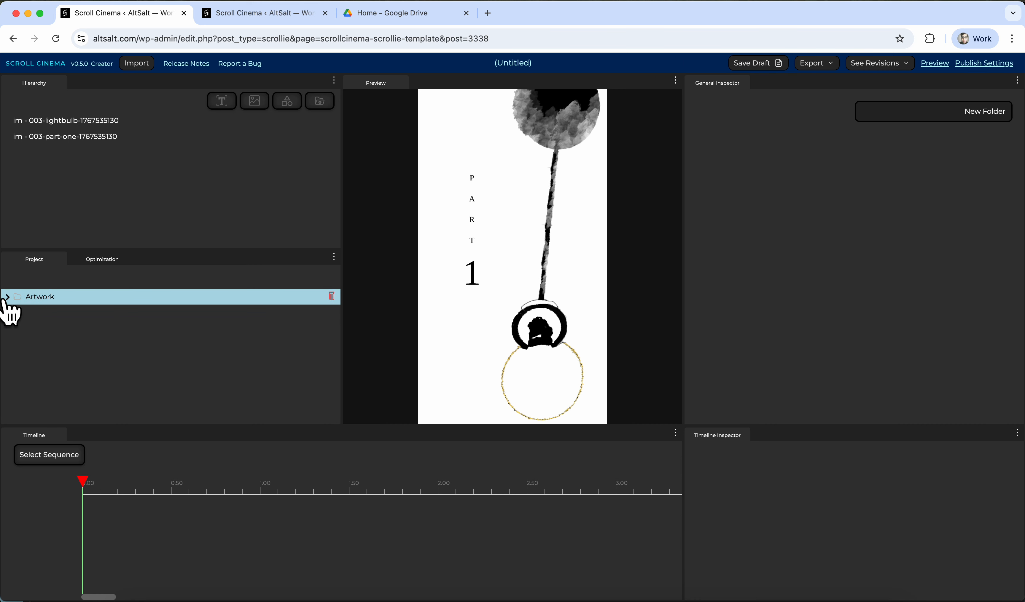
{"action": "left_click", "coordinate": [171, 380]}
Switch to Finder and import the Tinos-Regular font file from the assets' fonts folder into the Scroll Cinema project
{"action": "left_click", "coordinate": [132, 595]}
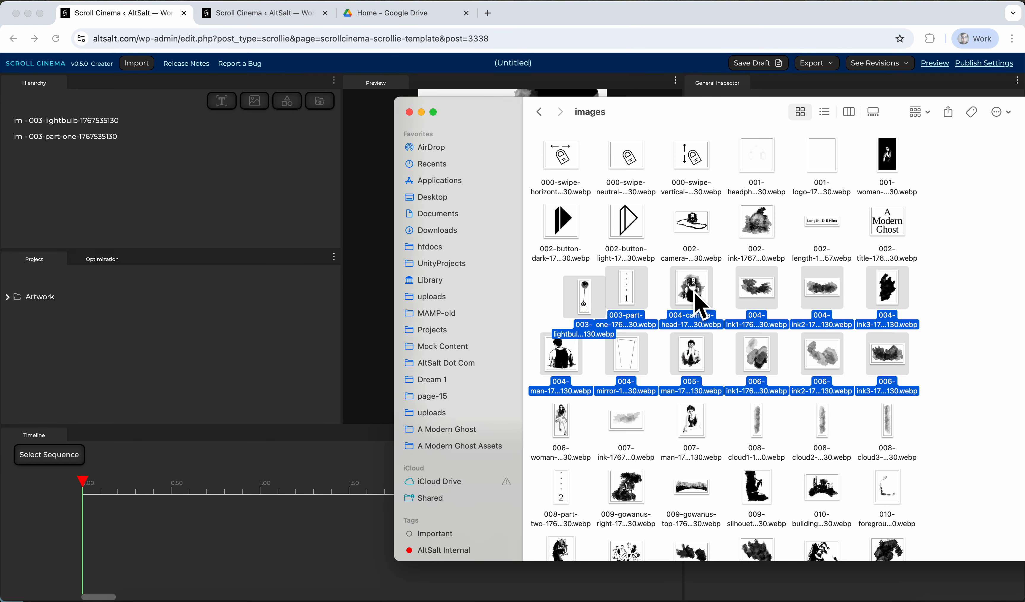
{"action": "scroll", "coordinate": [692, 290], "scroll_direction": "up", "scroll_amount": 2}
{"action": "scroll", "coordinate": [909, 485], "scroll_direction": "down", "scroll_amount": 5}
{"action": "left_click", "coordinate": [966, 428]}
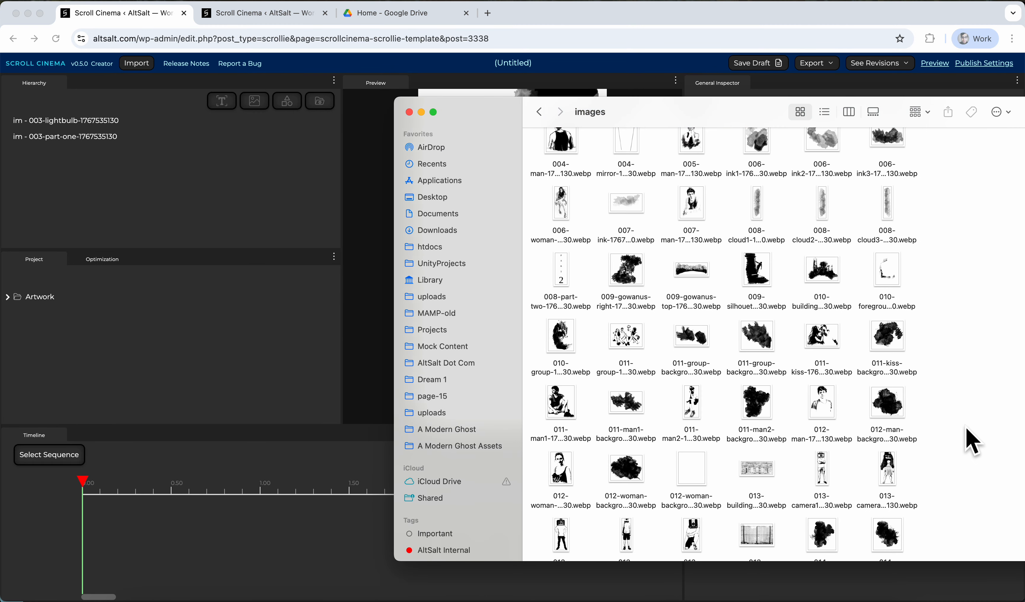
{"action": "key", "text": "super+Up"}
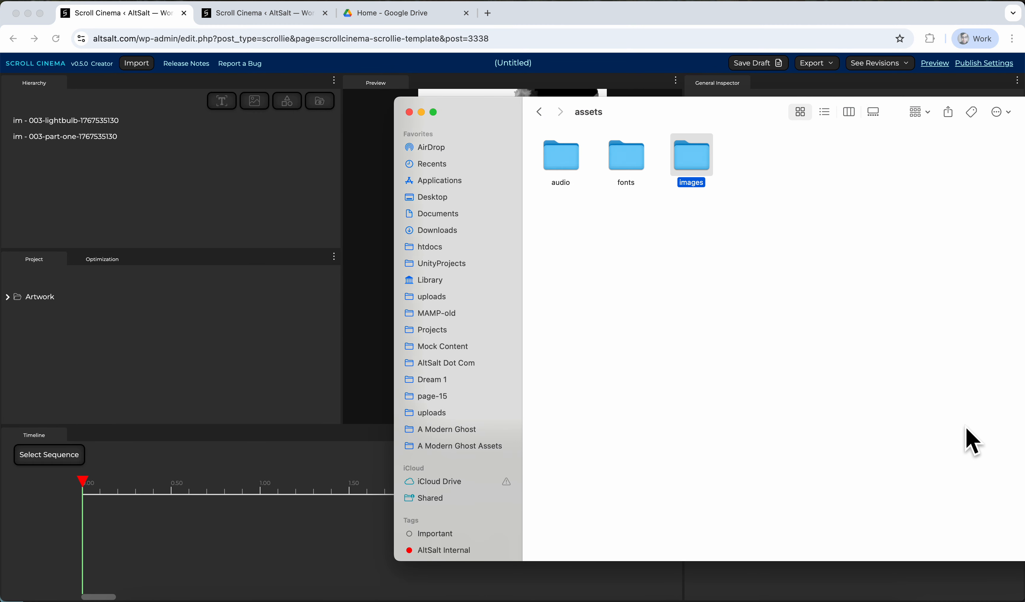
{"action": "double_click", "coordinate": [633, 165]}
{"action": "left_click_drag", "start_coordinate": [561, 160], "coordinate": [133, 387]}
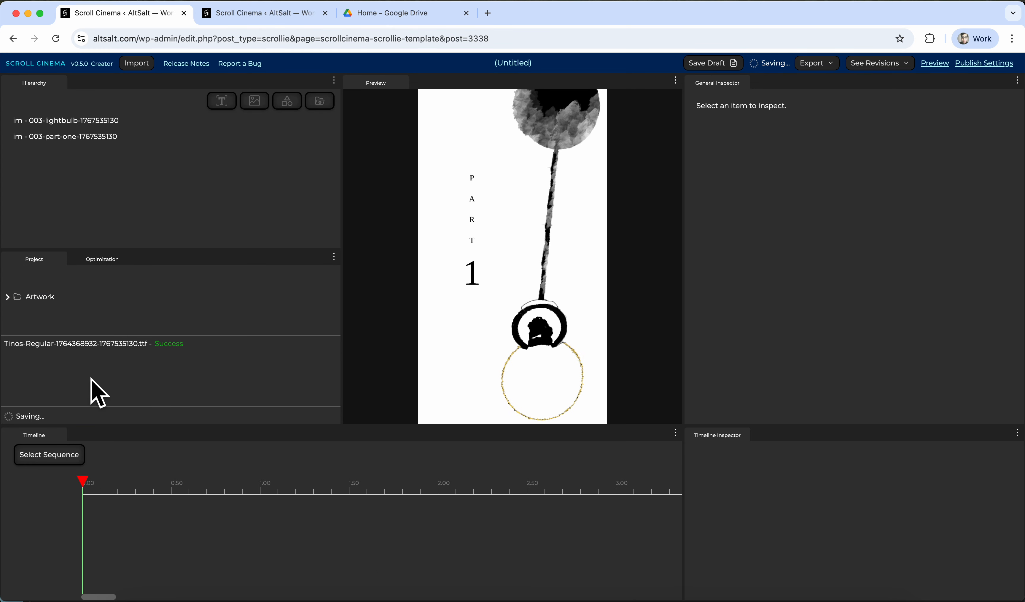
Add a text element to the scene and place it below the PART 1 image, at about X -260, Y -422
{"action": "left_click", "coordinate": [221, 102]}
{"action": "left_click", "coordinate": [245, 126]}
{"action": "left_click_drag", "start_coordinate": [519, 256], "coordinate": [469, 340]}
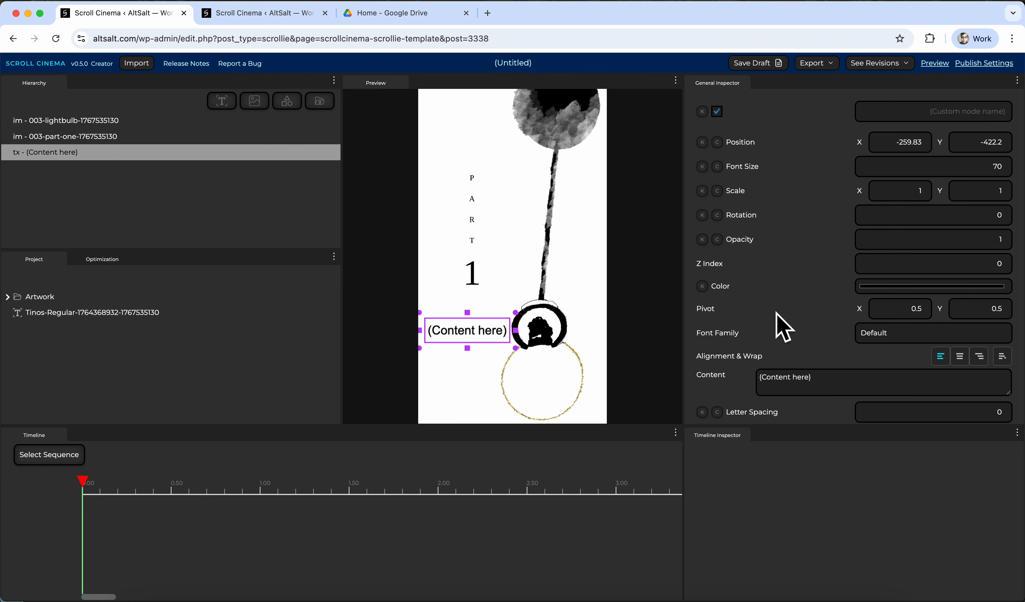
Set the text's font family to Tinos-Regular and move it above the PART 1 image, to about X -252, Y 675
{"action": "scroll", "coordinate": [785, 327], "scroll_direction": "down", "scroll_amount": 5}
{"action": "scroll", "coordinate": [757, 317], "scroll_direction": "up", "scroll_amount": 5}
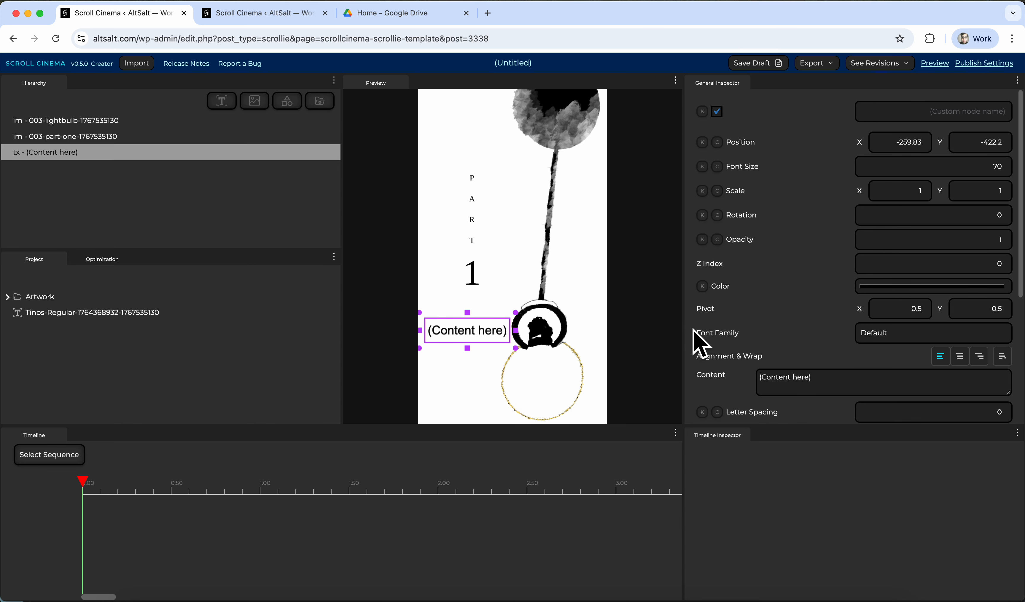
{"action": "left_click", "coordinate": [931, 335]}
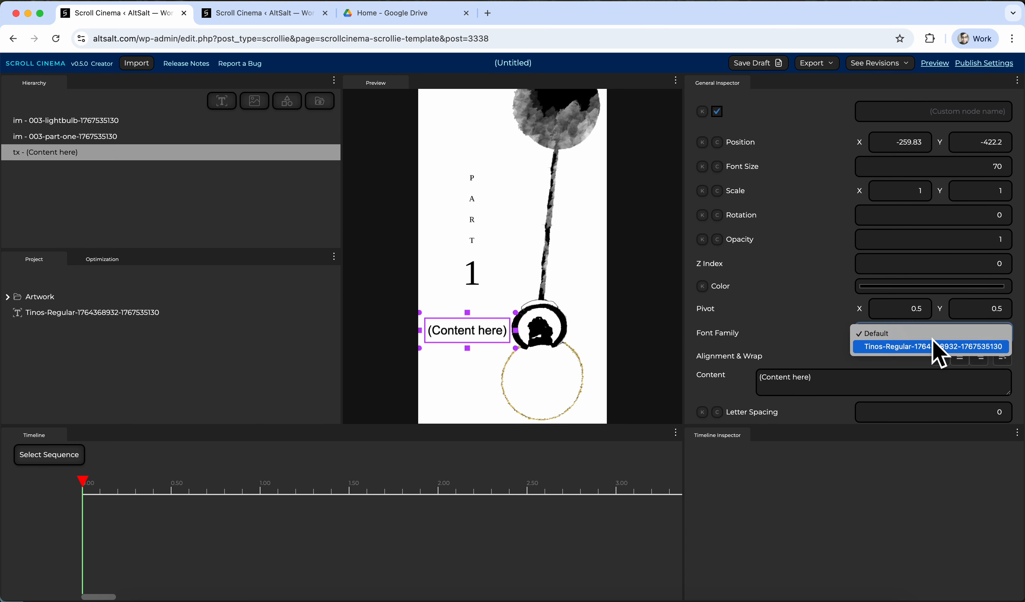
{"action": "left_click", "coordinate": [912, 347]}
{"action": "left_click_drag", "start_coordinate": [504, 344], "coordinate": [505, 152]}
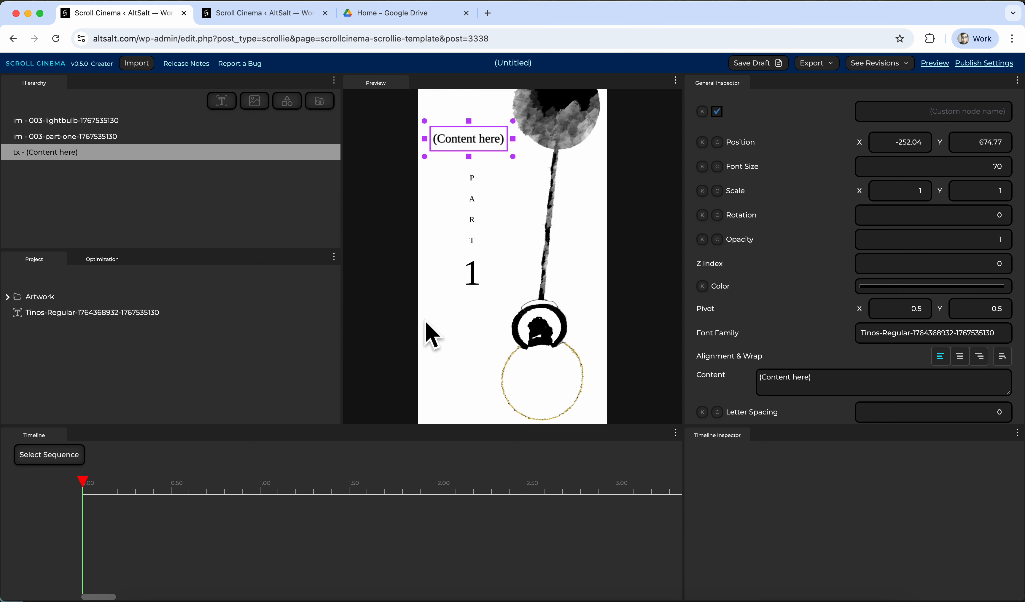
{"action": "left_click", "coordinate": [253, 212]}
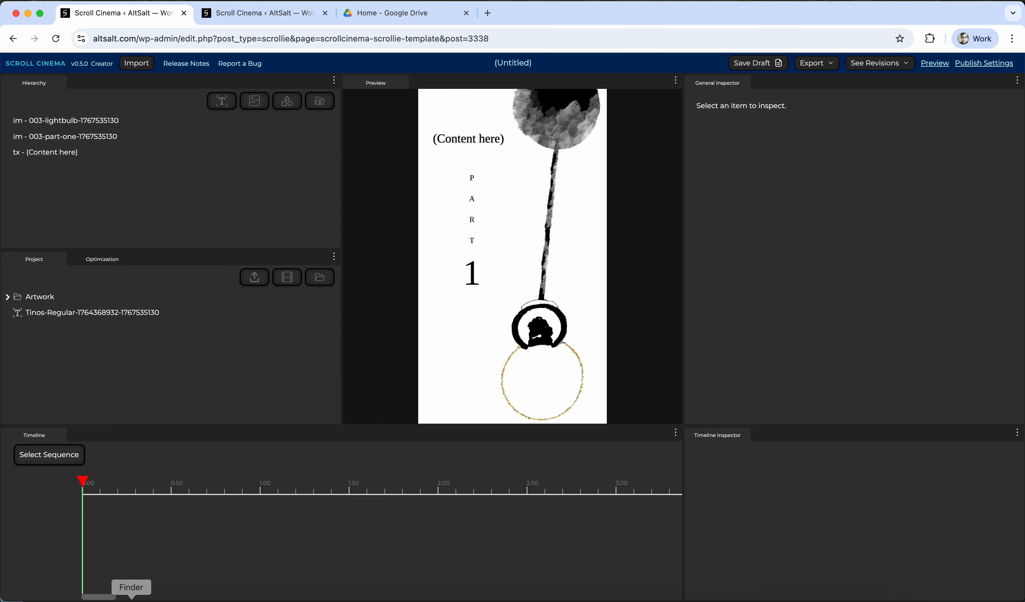
Switch to Finder and import MODERN-GHOST-FINAL2-1767535130.mp3 from the assets' audio folder into the Scroll Cinema project
{"action": "left_click", "coordinate": [131, 599]}
{"action": "key", "text": "super+Up"}
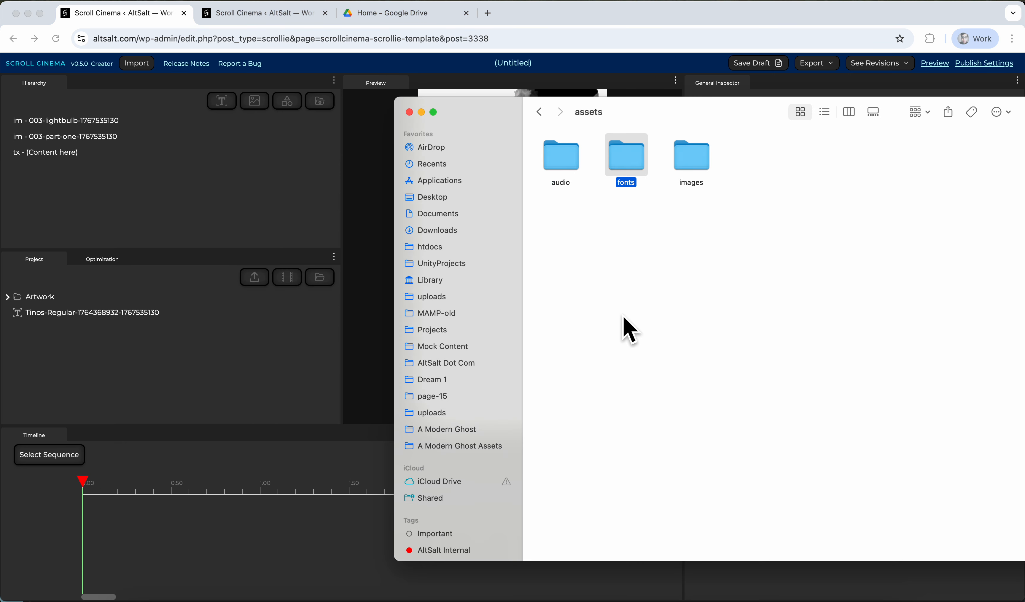
{"action": "left_click", "coordinate": [583, 151]}
{"action": "double_click", "coordinate": [550, 182]}
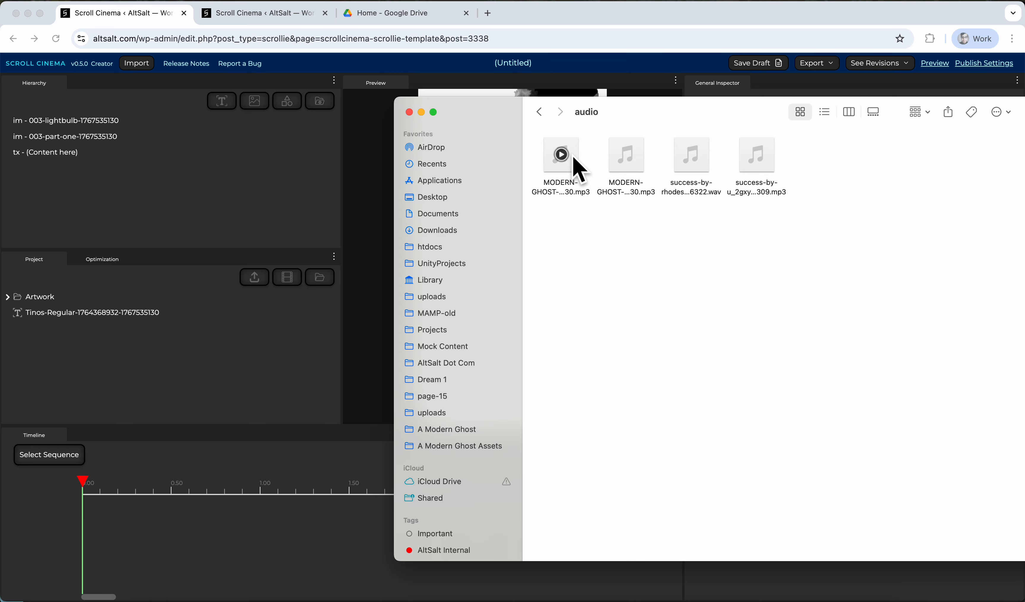
{"action": "left_click_drag", "start_coordinate": [550, 176], "coordinate": [146, 399]}
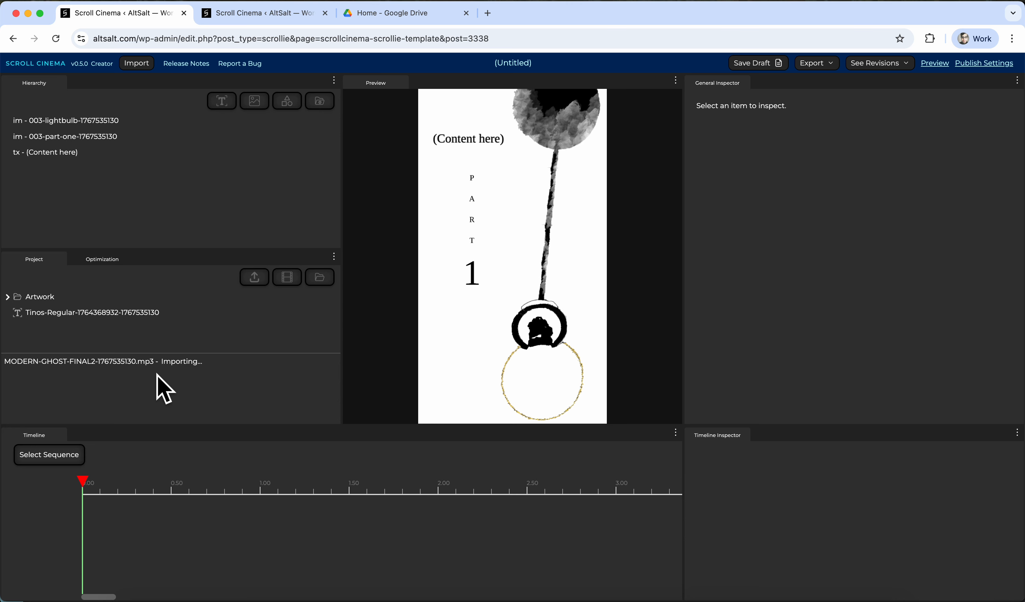
Inspect the imported MODERN-GHOST-FINAL2 audio and play a short preview of it, then deselect it
{"action": "left_click", "coordinate": [124, 331]}
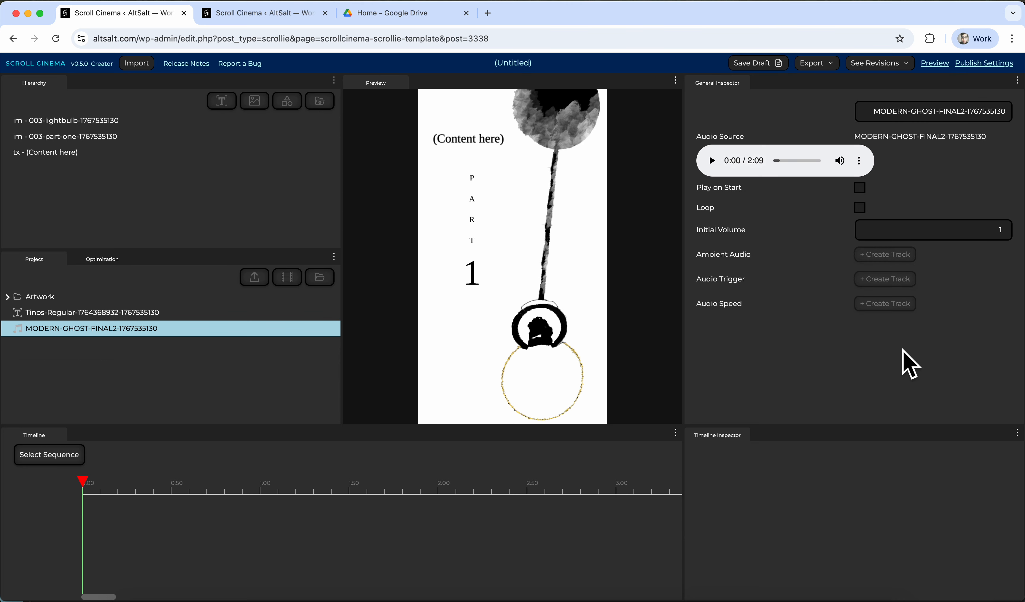
{"action": "left_click", "coordinate": [711, 161]}
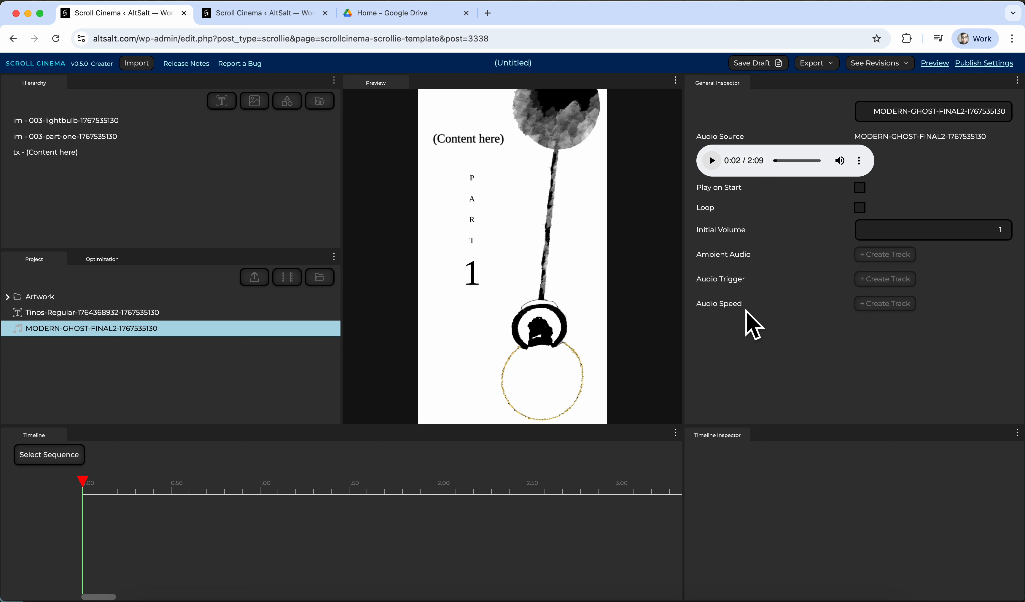
{"action": "left_click", "coordinate": [214, 191]}
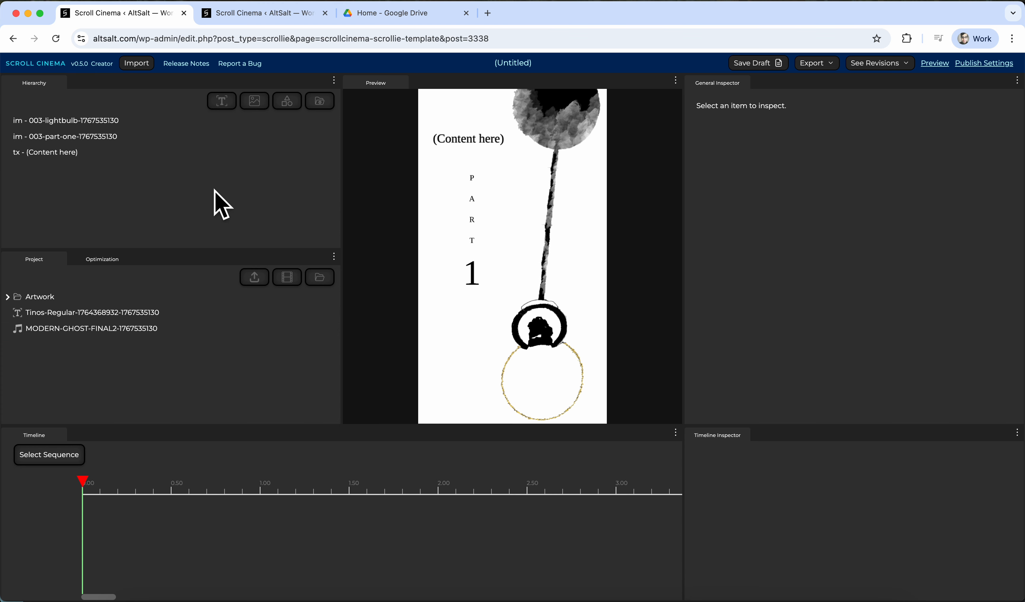
Select the (Content here) text element in the scene hierarchy
{"action": "left_click", "coordinate": [76, 153]}
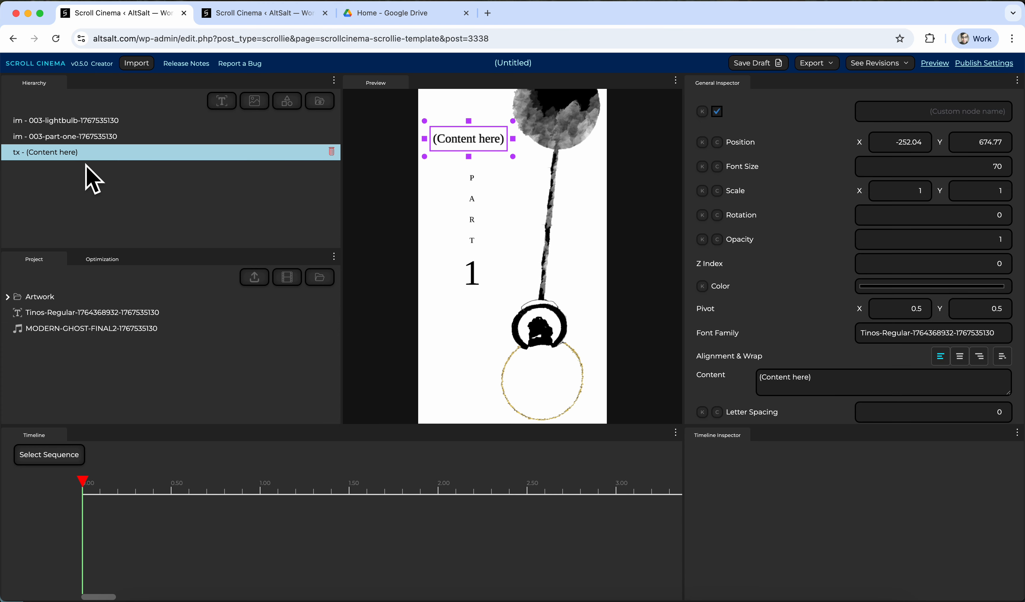